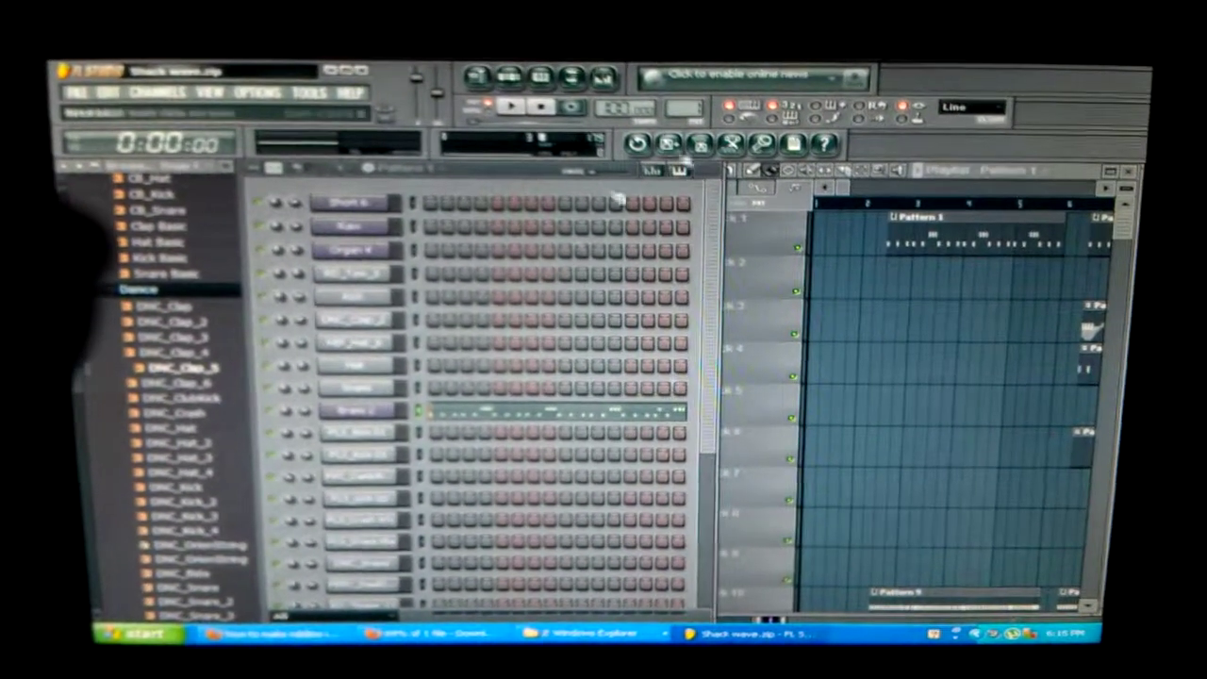
Step: Play and stop Pattern 2 twice, then switch to Pattern 3 with its eight lit steps
click(507, 110)
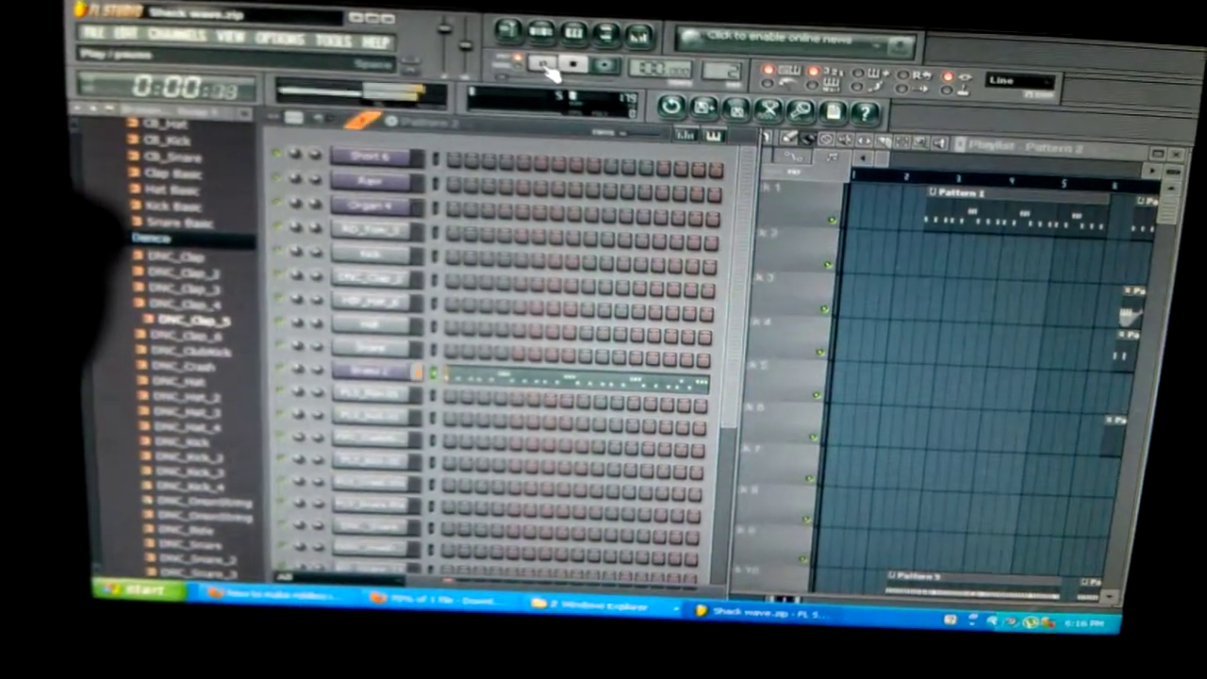
click(552, 81)
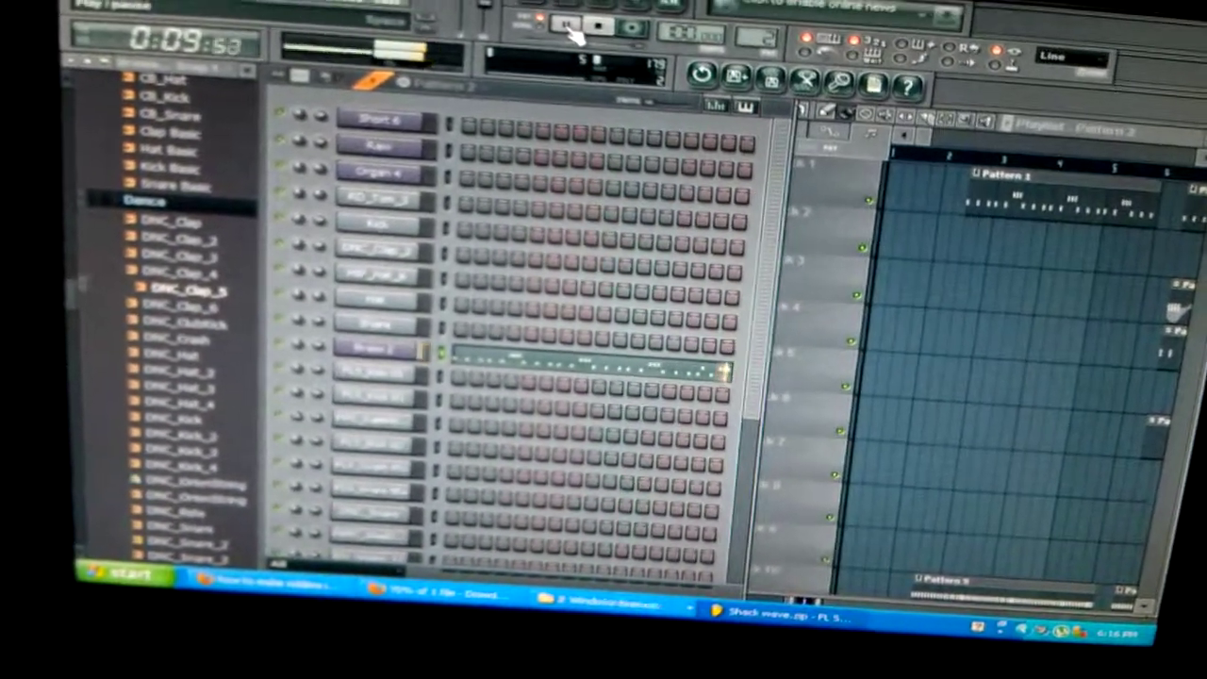
click(580, 47)
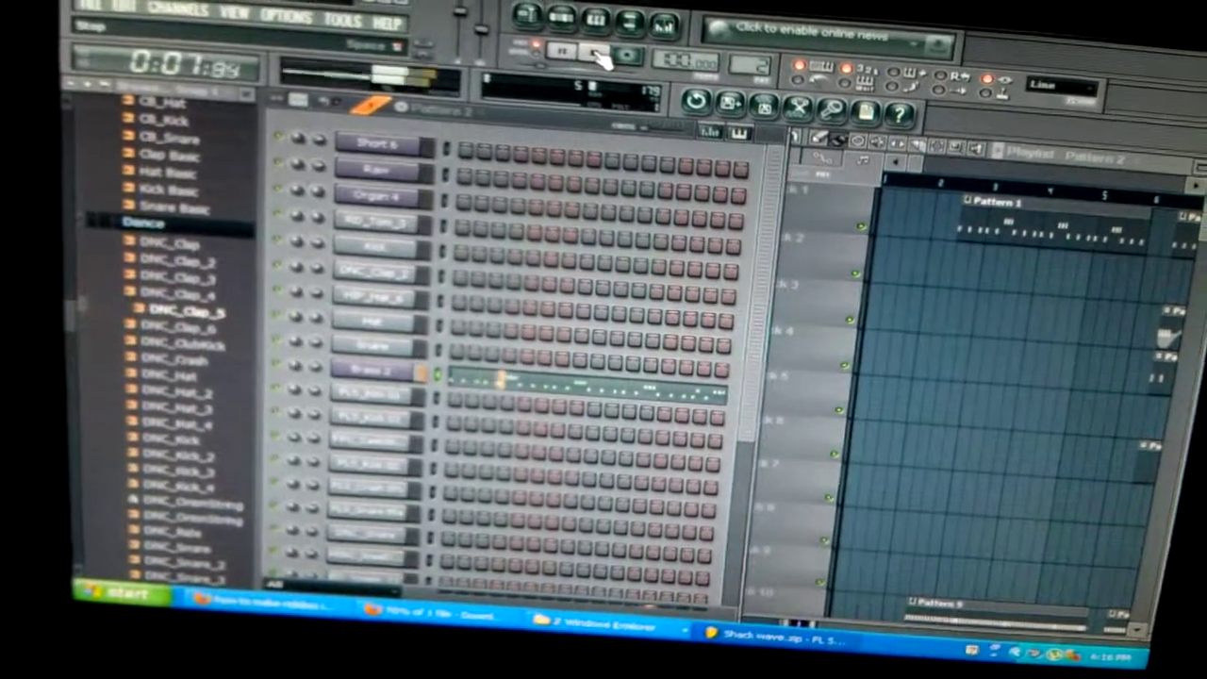
click(603, 47)
key(KP_Add)
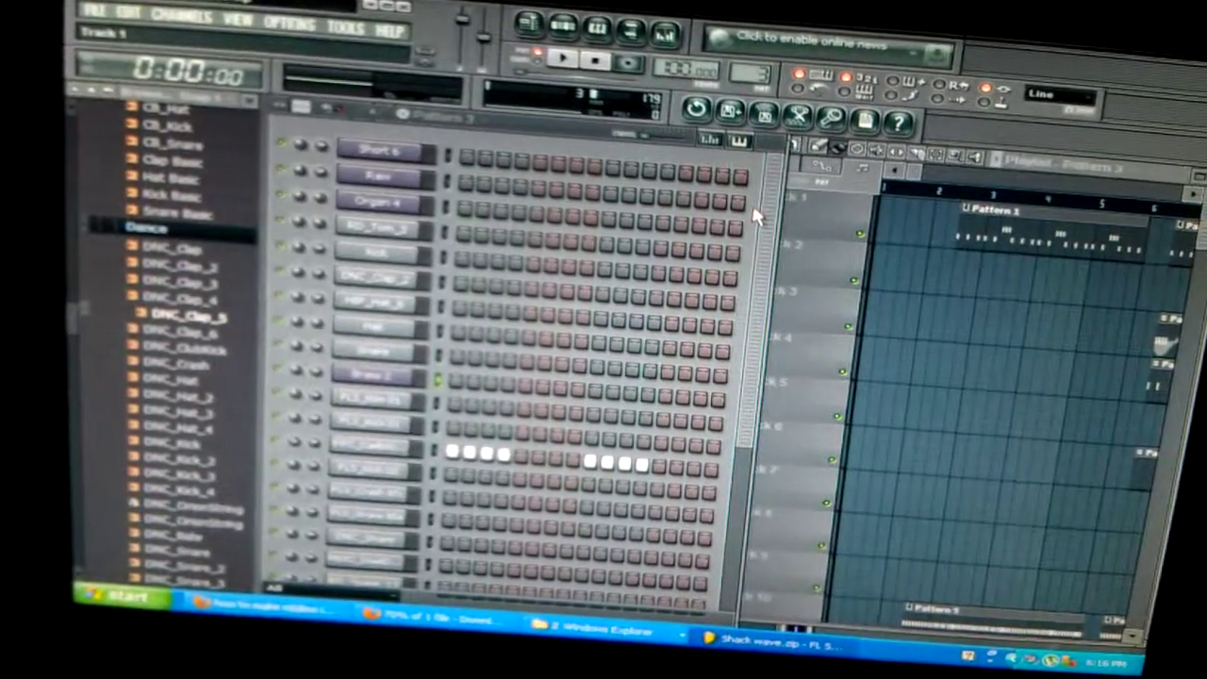
scroll(762, 447, down, 4)
scroll(762, 447, up, 4)
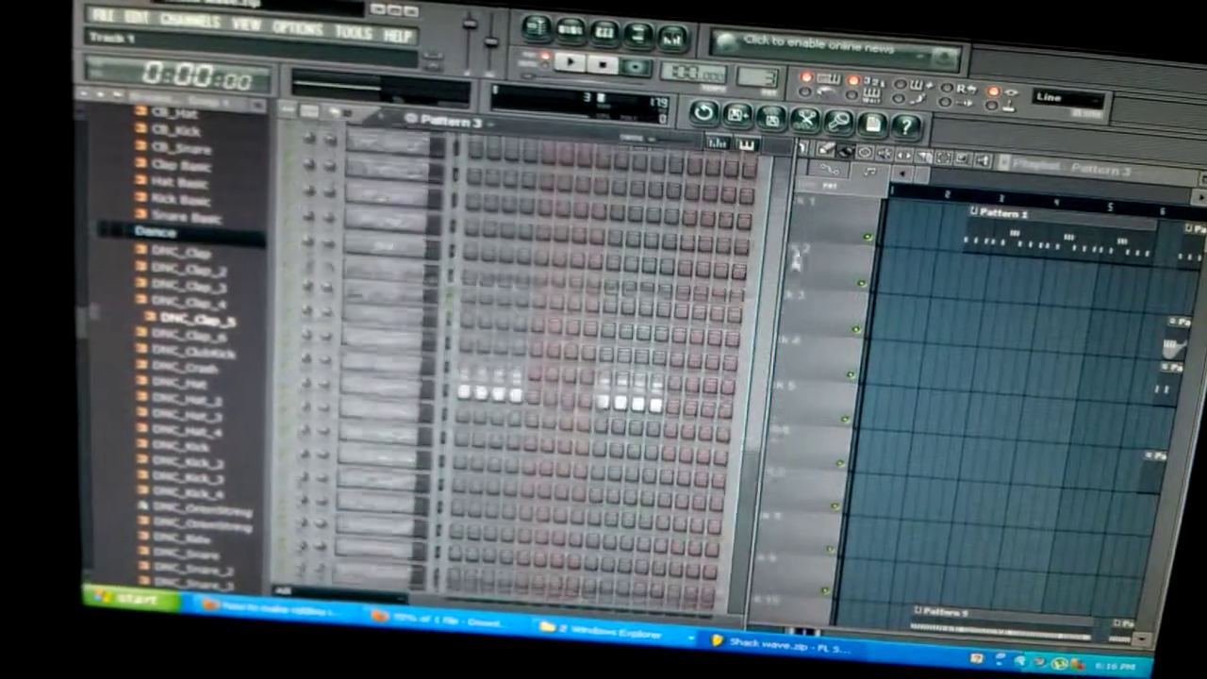
Step: Play Pattern 3, then step through Pattern 4 to the empty Pattern 5
click(577, 66)
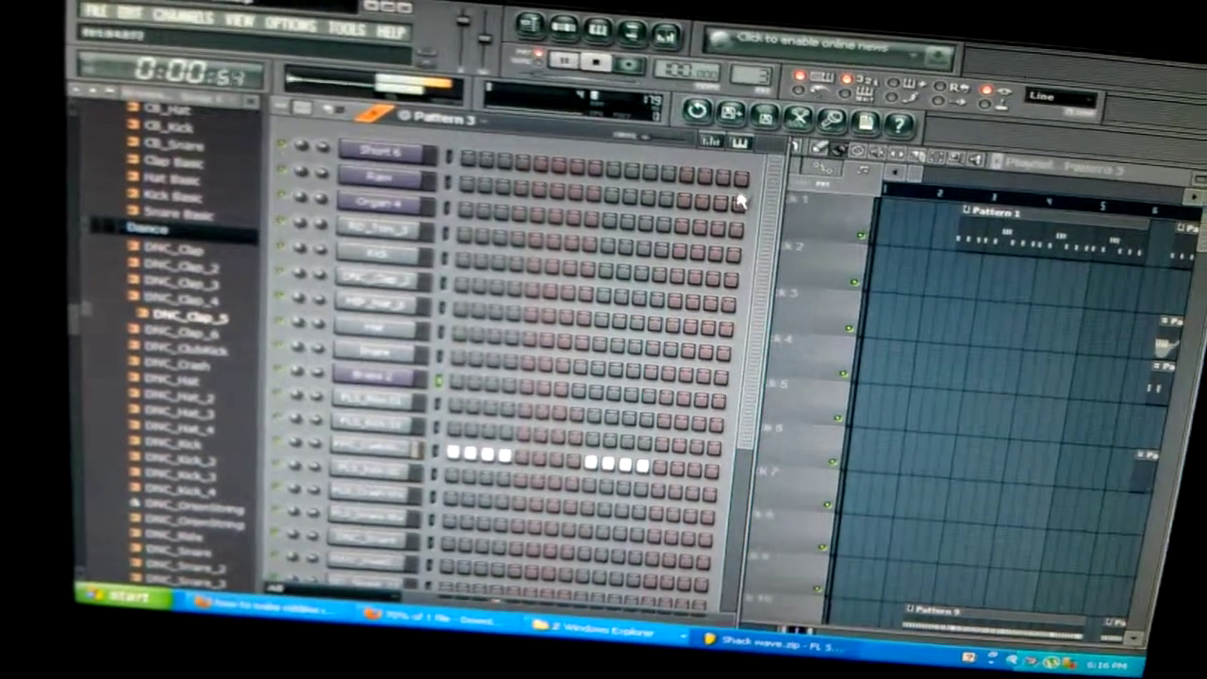
scroll(778, 338, down, 3)
scroll(779, 338, up, 1)
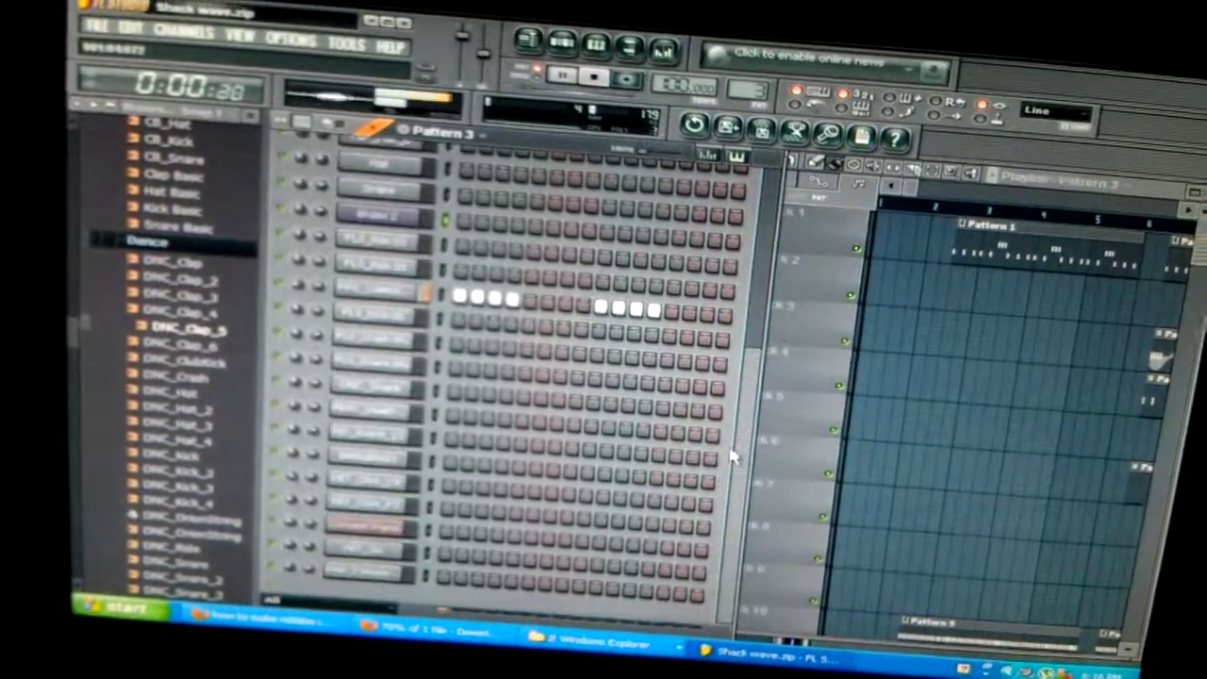
scroll(779, 259, up, 3)
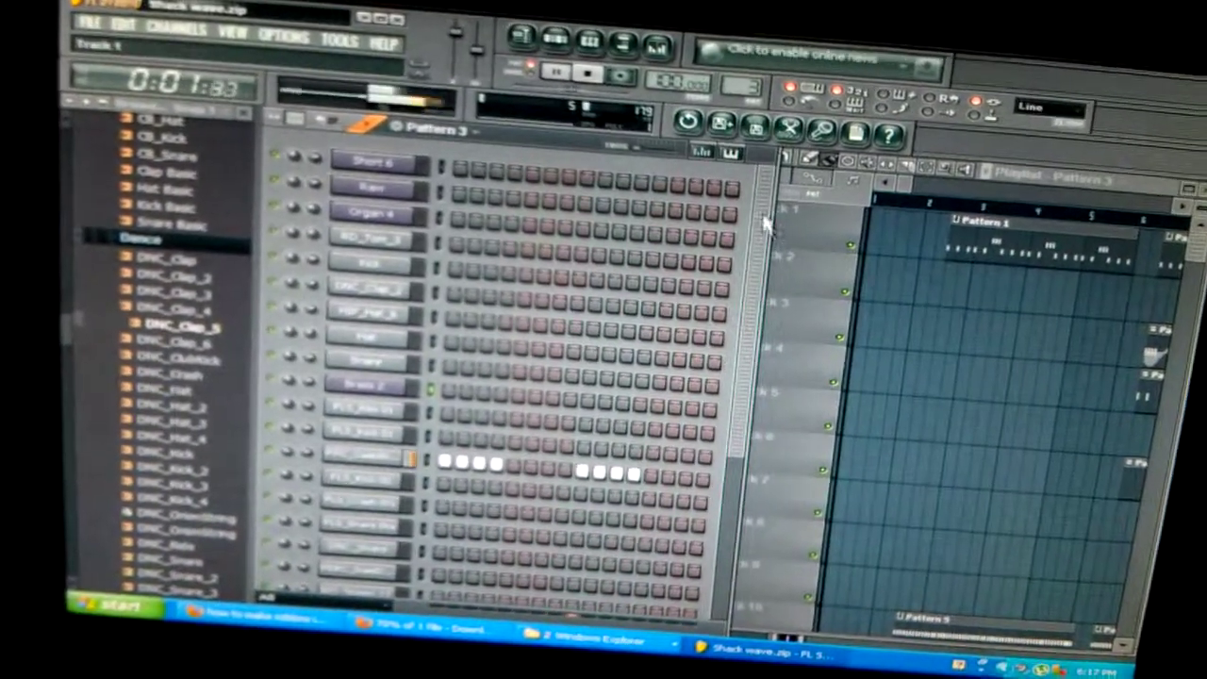
scroll(754, 325, down, 3)
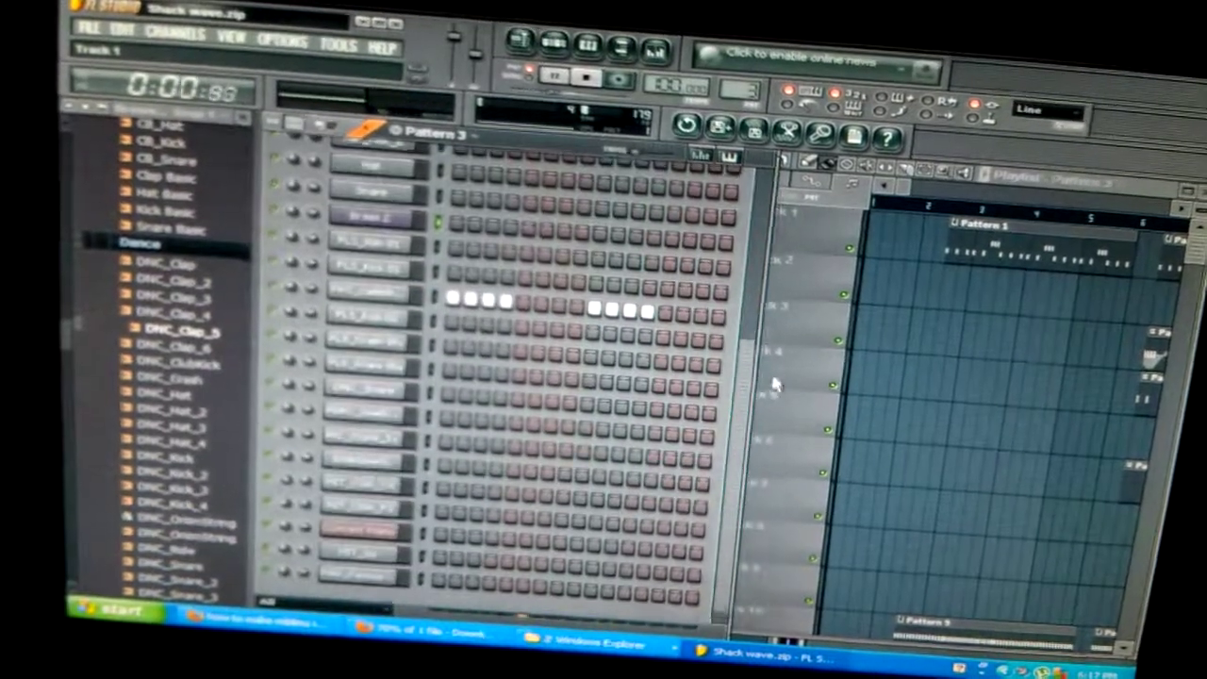
scroll(750, 325, up, 3)
scroll(792, 219, up, 2)
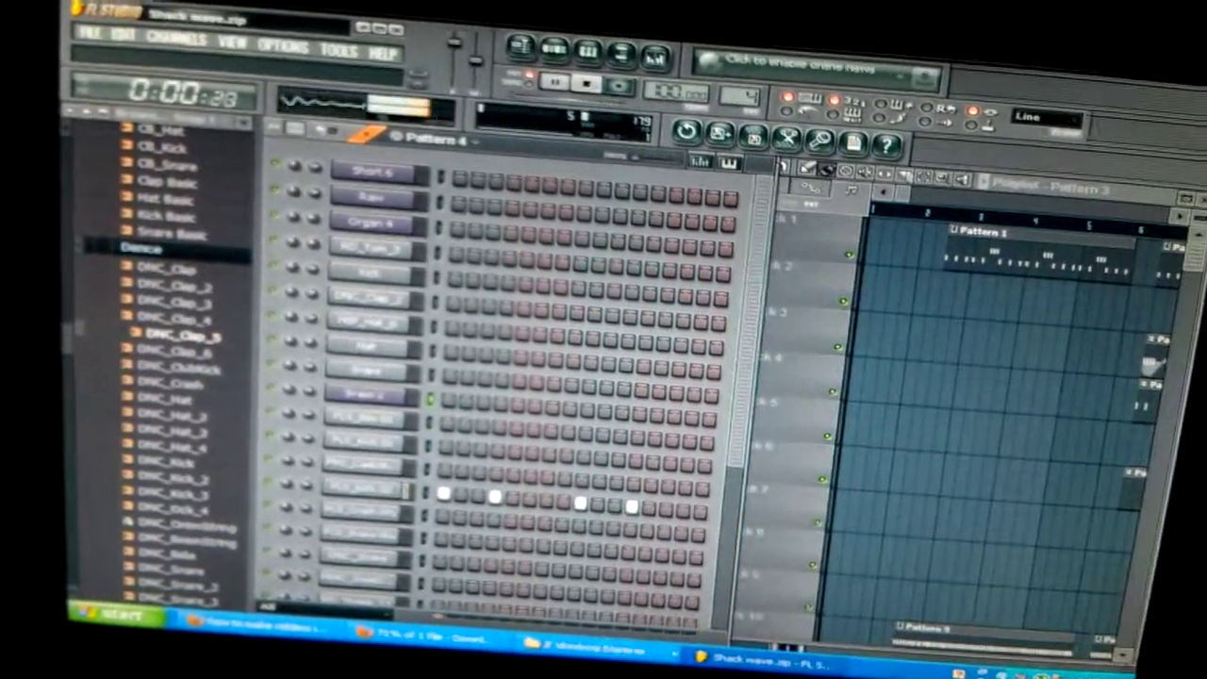
key(KP_Add)
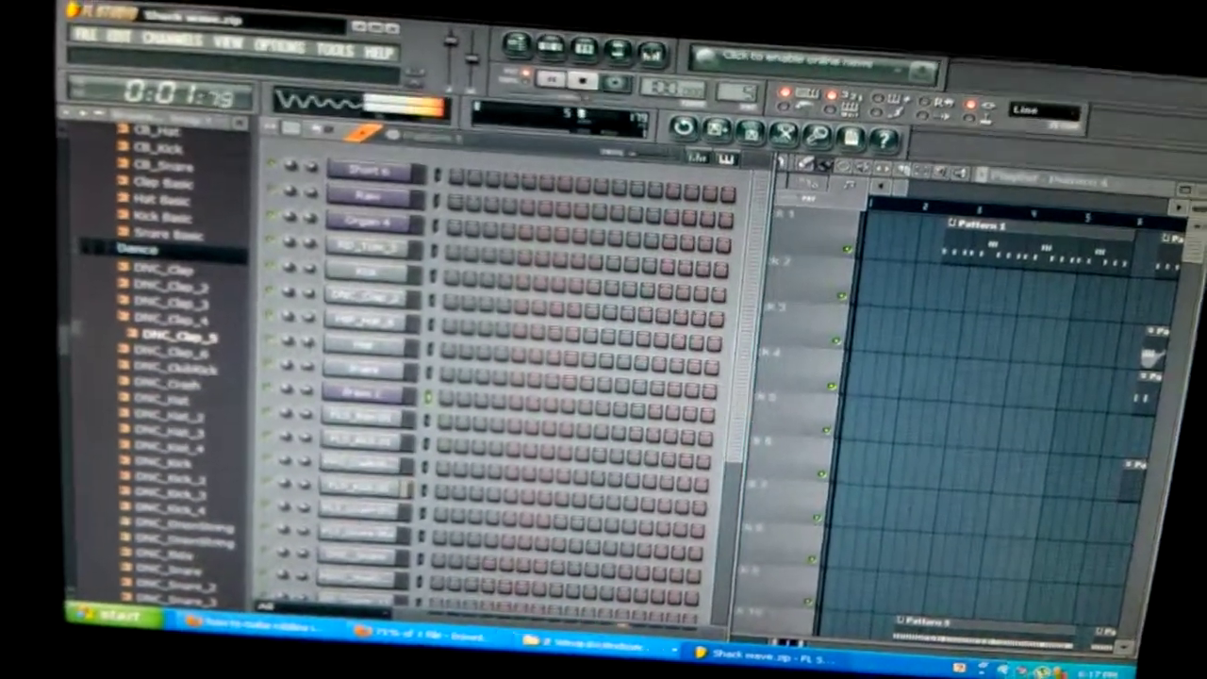
key(KP_Add)
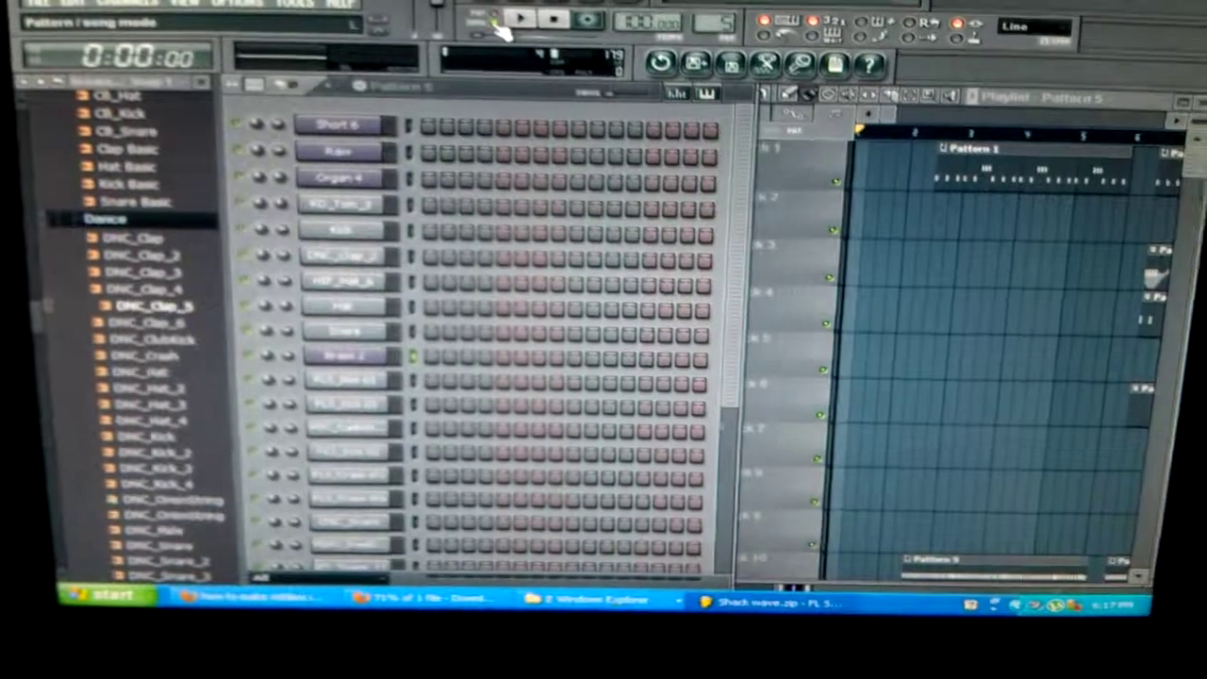
Step: Play the song and maximize the Playlist to show patterns 1–9 across tracks
click(521, 20)
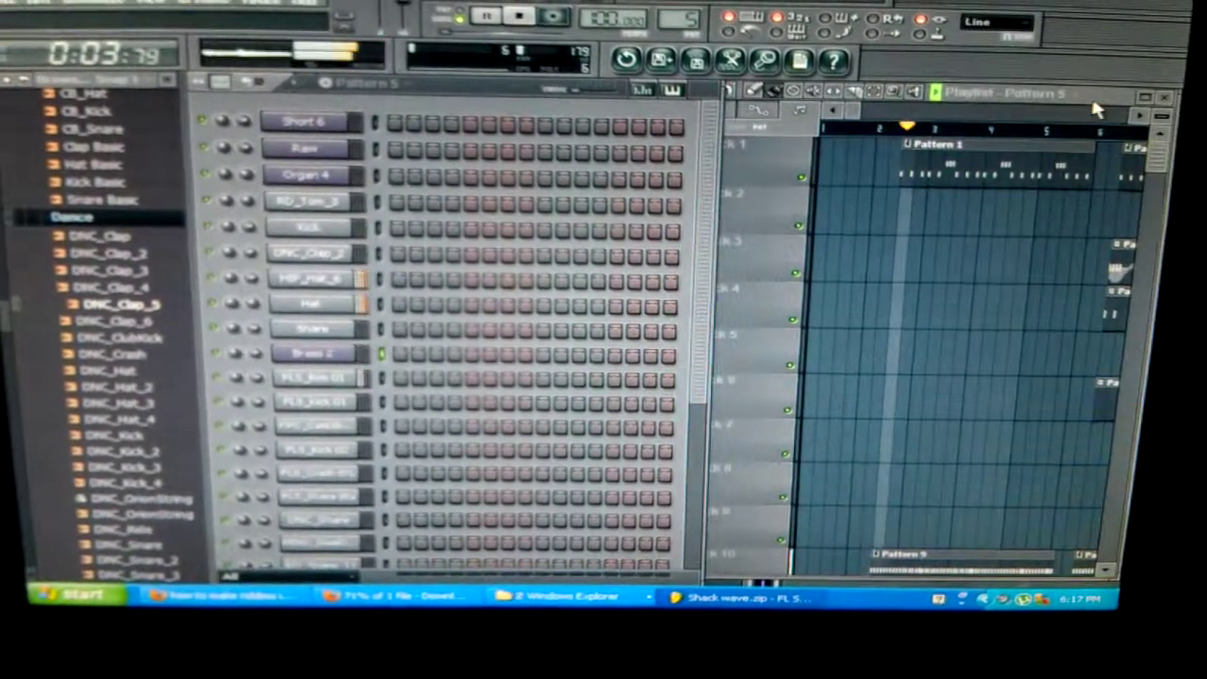
double_click(1099, 89)
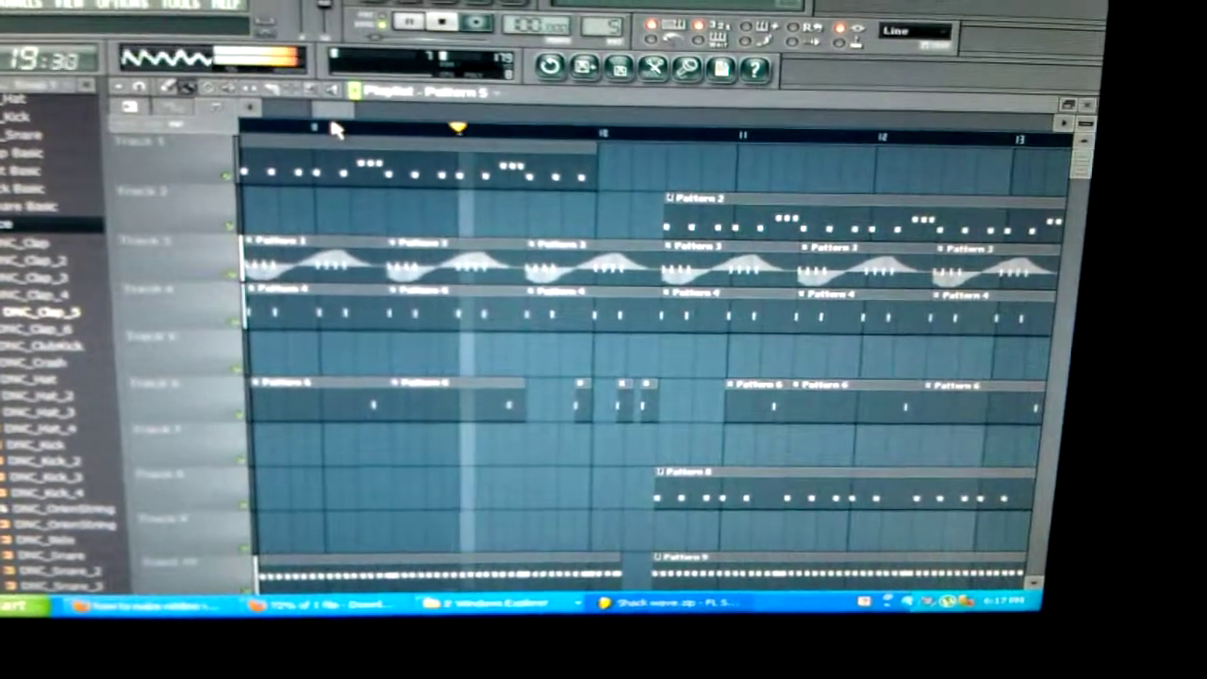
Step: Jump the playhead forward to around bars 24–27 while the song keeps playing
click(344, 129)
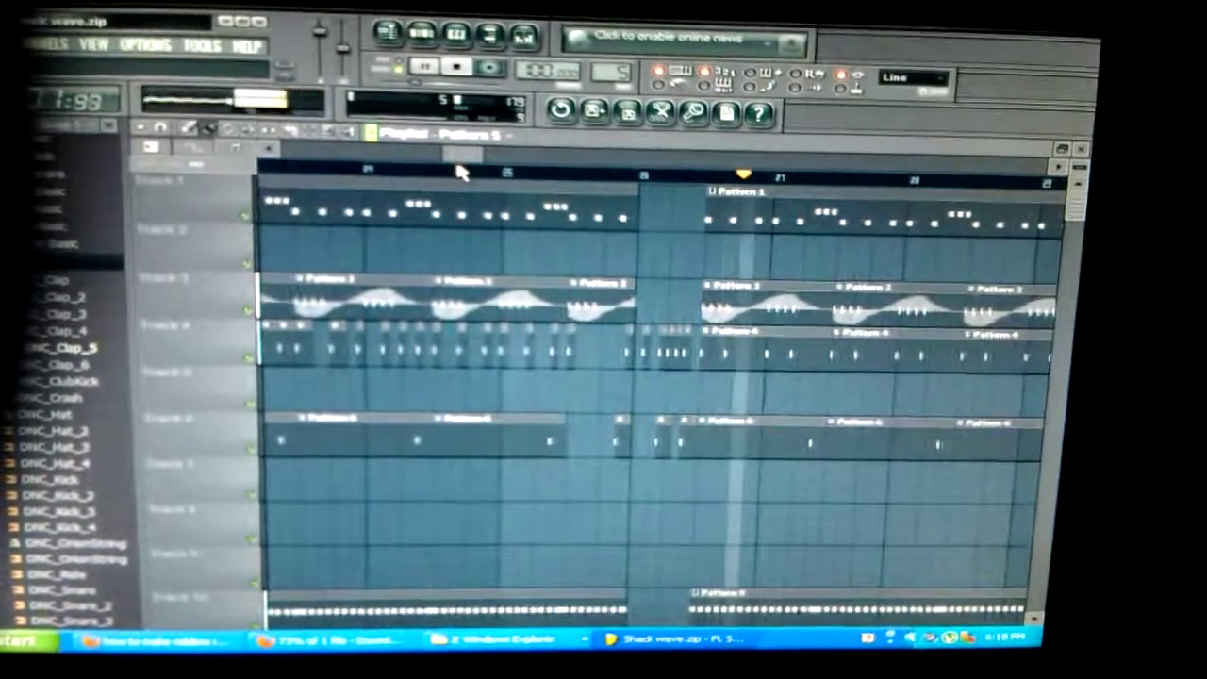
drag(467, 172, 473, 200)
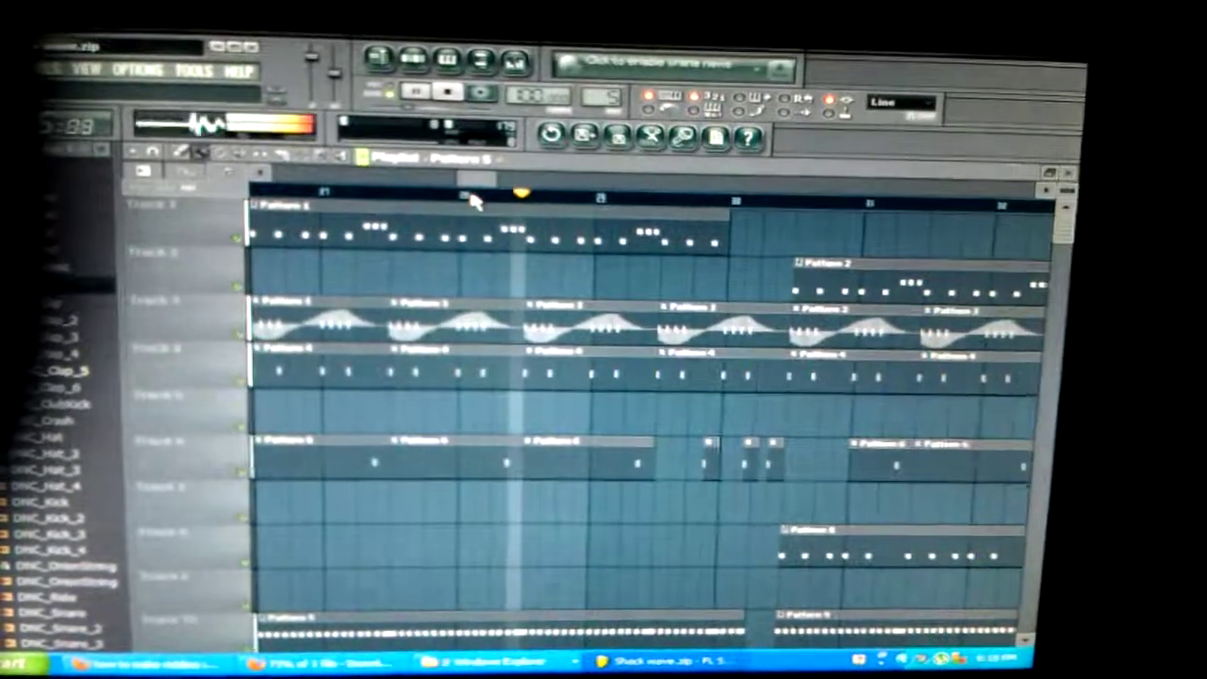
drag(490, 205, 514, 209)
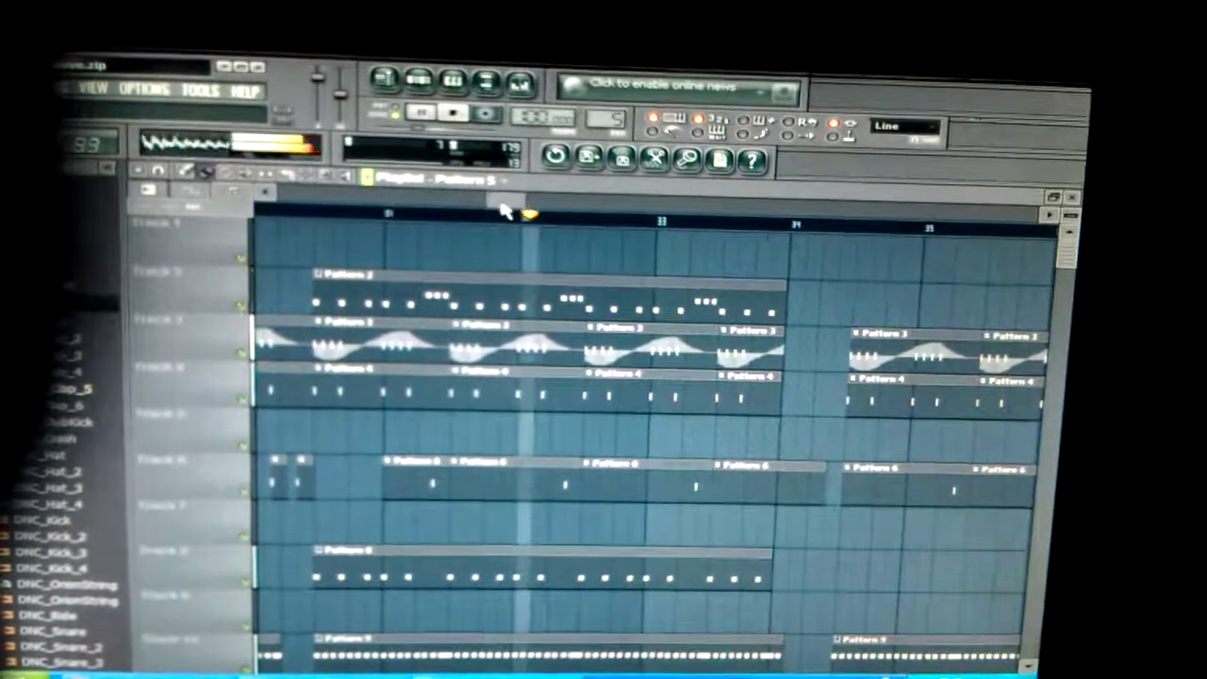
drag(500, 205, 517, 196)
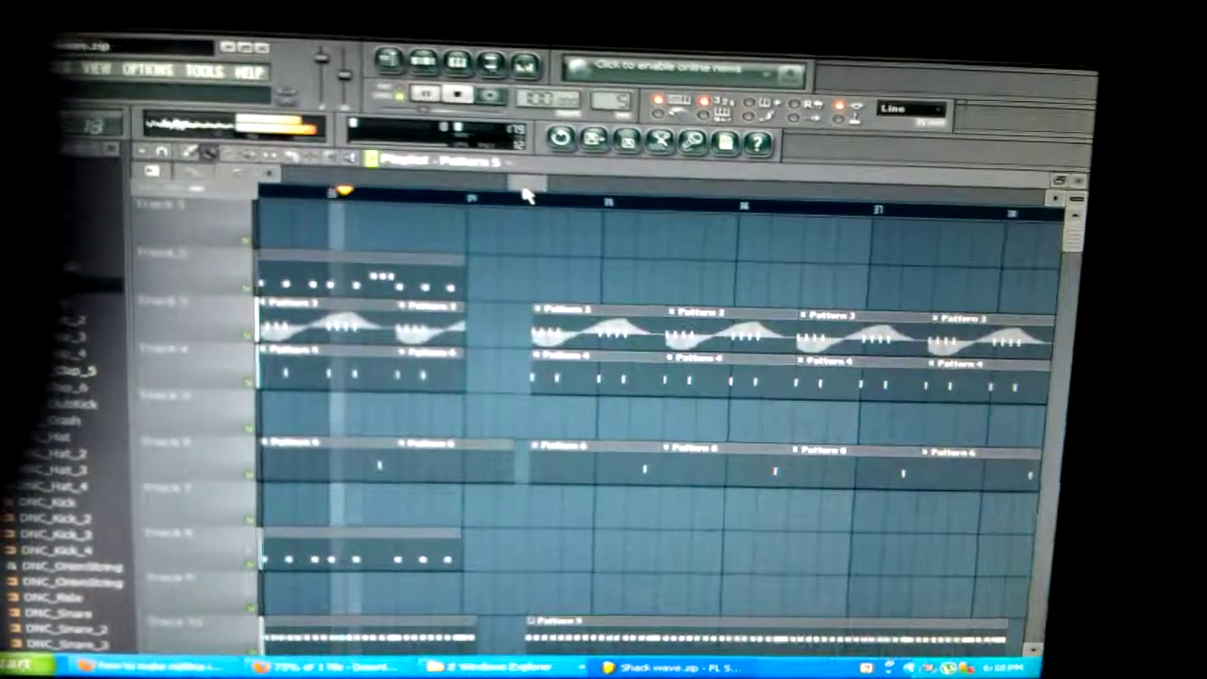
drag(516, 196, 530, 178)
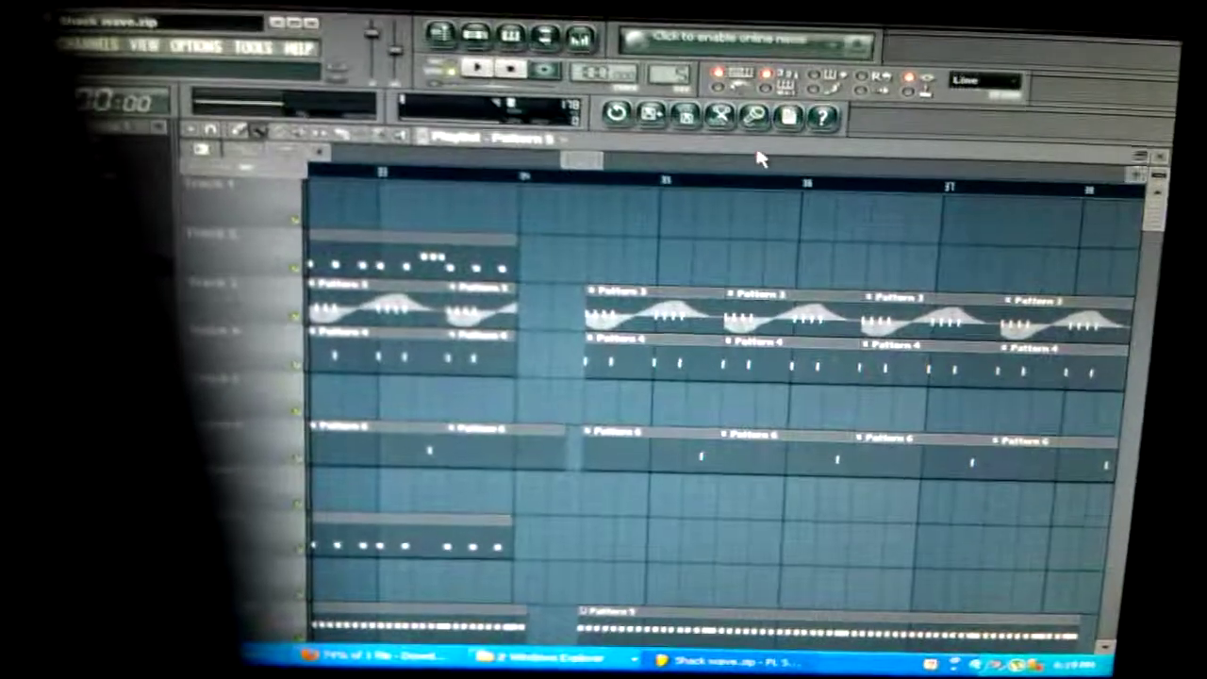
Step: Restore the maximized Playlist so the step sequencer with Pattern 5 shows beside it
double_click(577, 113)
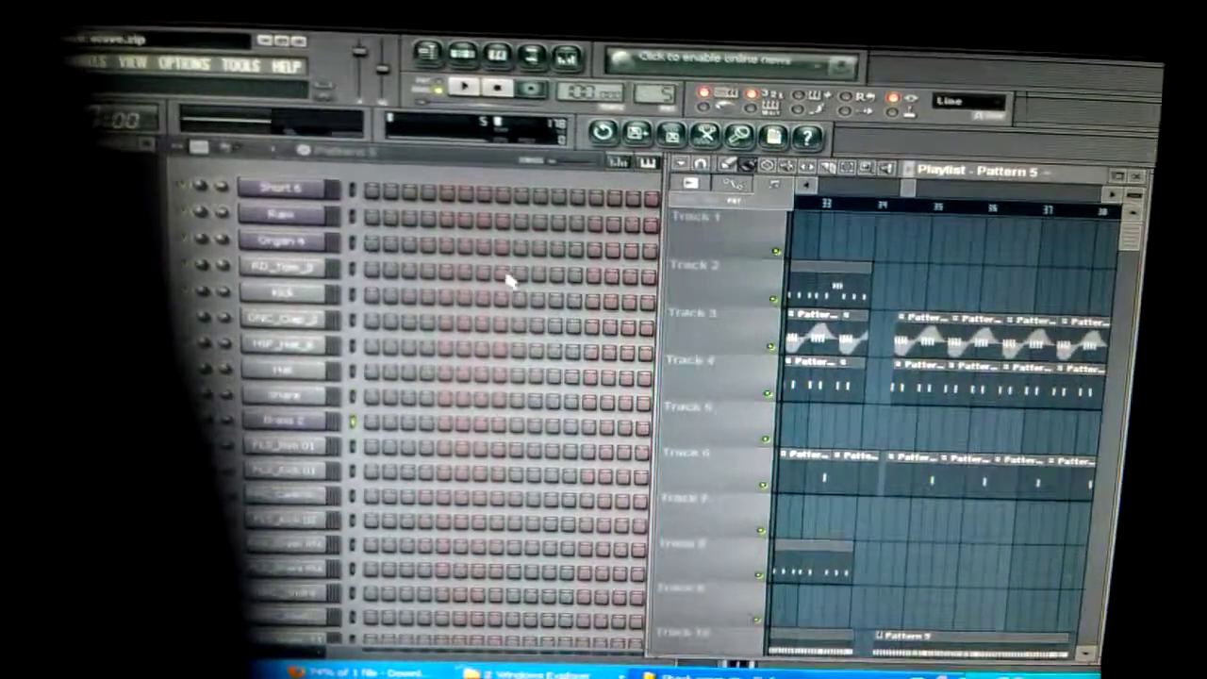